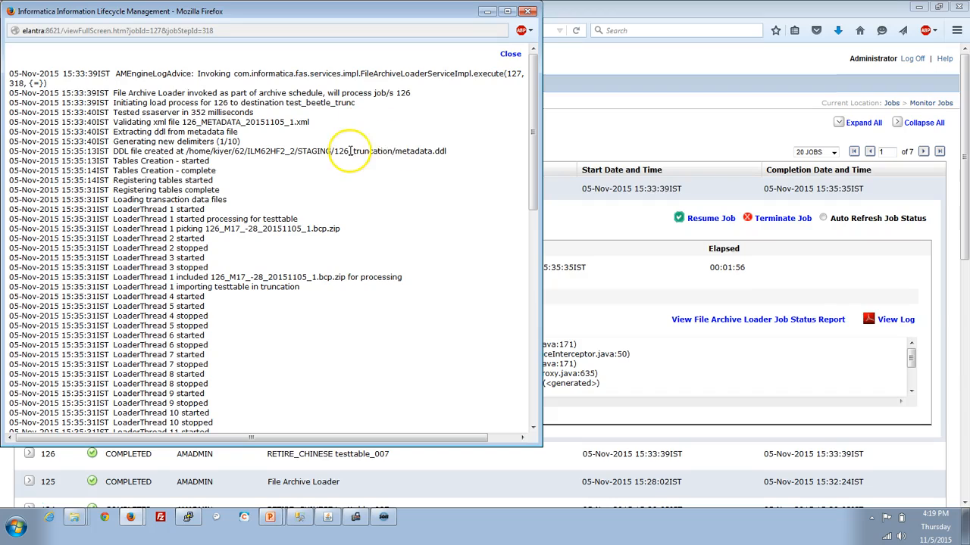
Copy the 126_truncation staging folder path from the job log and change to that directory in the terminal.
{"action": "left_click", "coordinate": [391, 150]}
{"action": "left_click_drag", "start_coordinate": [390, 151], "coordinate": [186, 151]}
{"action": "key", "text": "ctrl+c"}
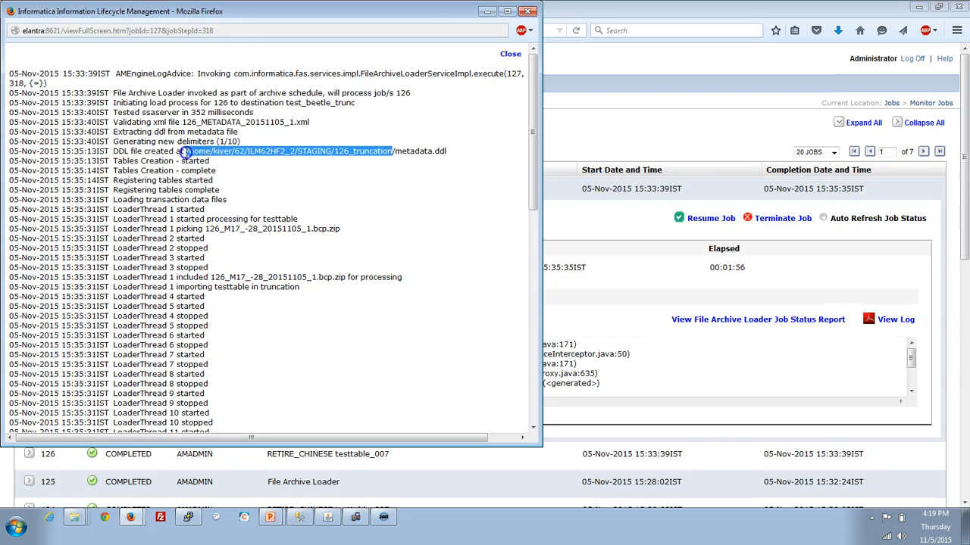
{"action": "left_click", "coordinate": [190, 517]}
{"action": "type", "text": "cd"}
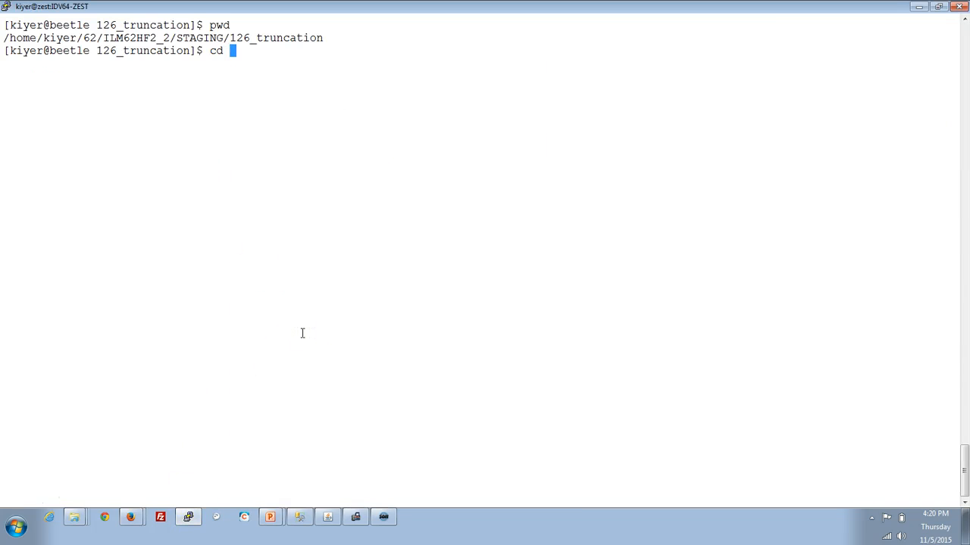
{"action": "right_click", "coordinate": [301, 334]}
{"action": "key", "text": "Return"}
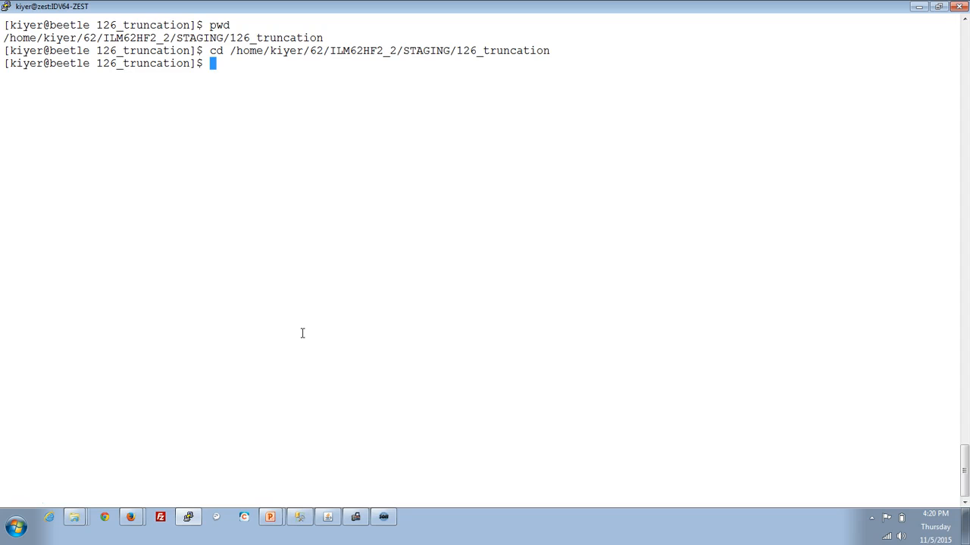
Print the working directory and list the staging folder's files with ls -ltr.
{"action": "type", "text": "pwd"}
{"action": "key", "text": "Return"}
{"action": "type", "text": "ls -ltr"}
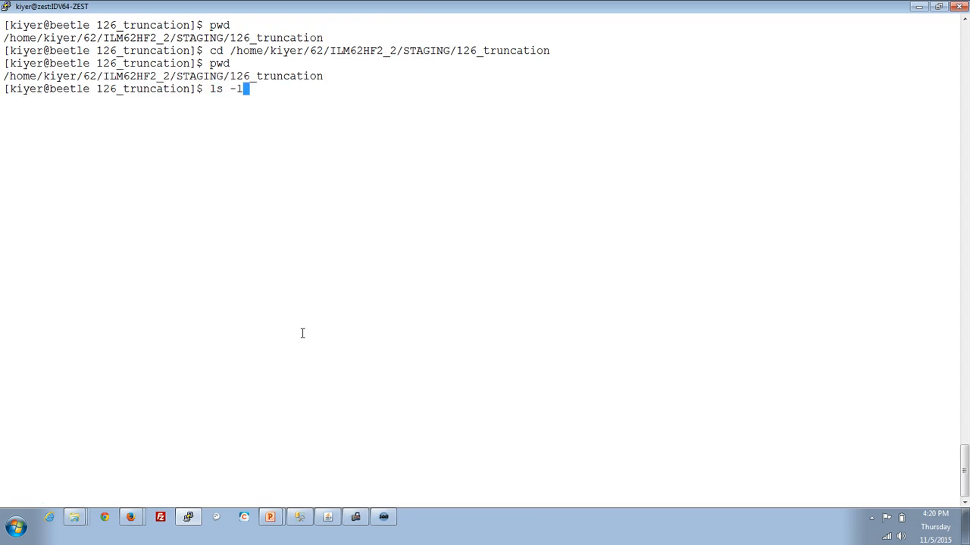
{"action": "key", "text": "Return"}
Change into the -28 subfolder and list its files with ls -ltr.
{"action": "type", "text": "cd ./-28"}
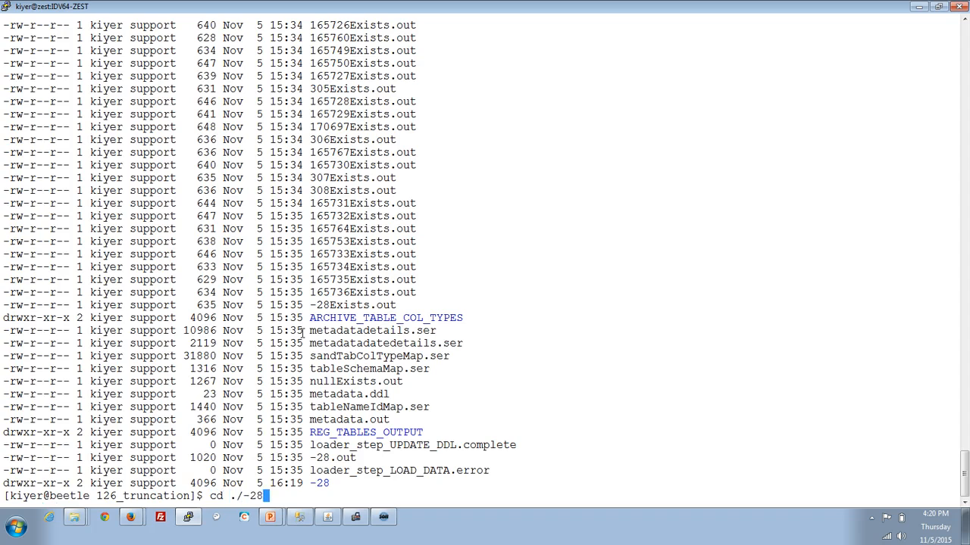
{"action": "key", "text": "Return"}
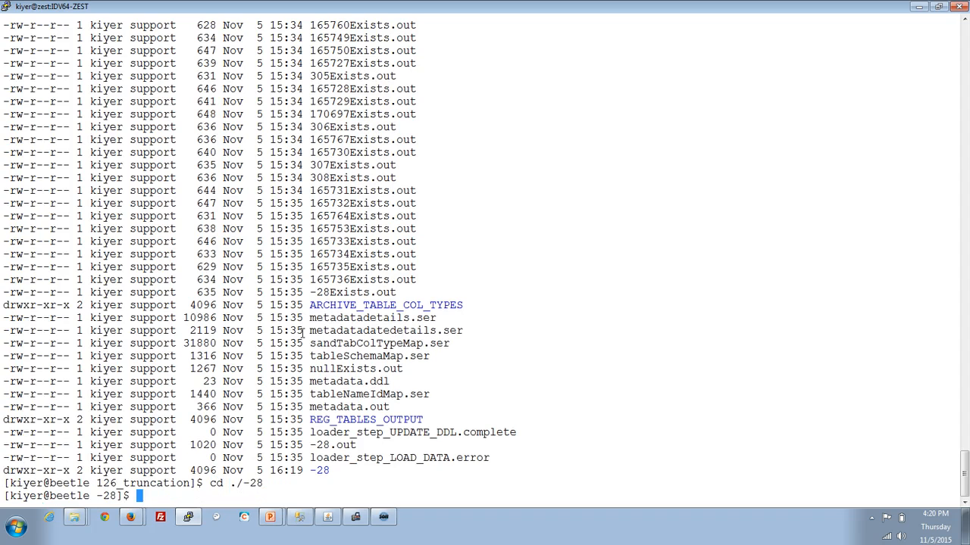
{"action": "type", "text": "ls -ltr"}
{"action": "key", "text": "Return"}
Display the contents of 126_M17_-28_20151105_1.bcp with cat.
{"action": "type", "text": "cat"}
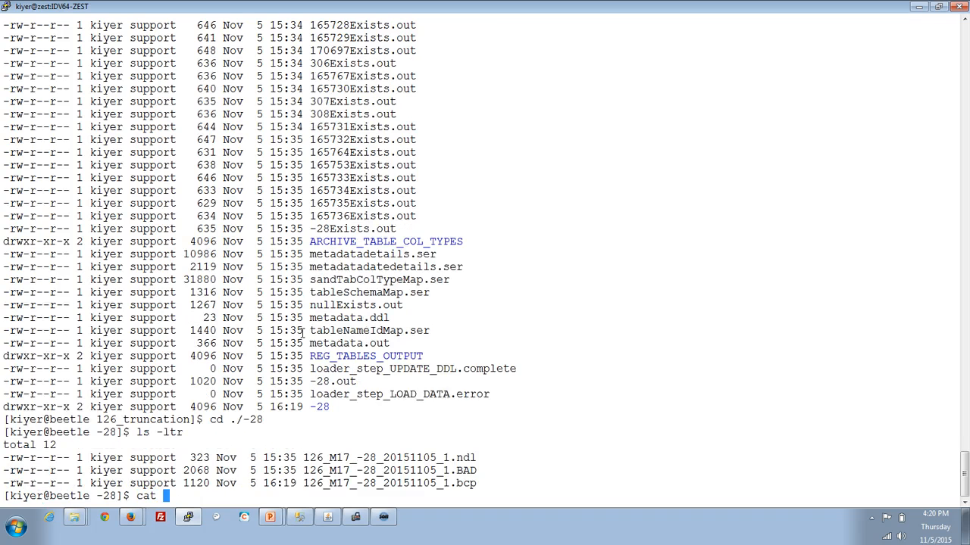
{"action": "double_click", "coordinate": [365, 483]}
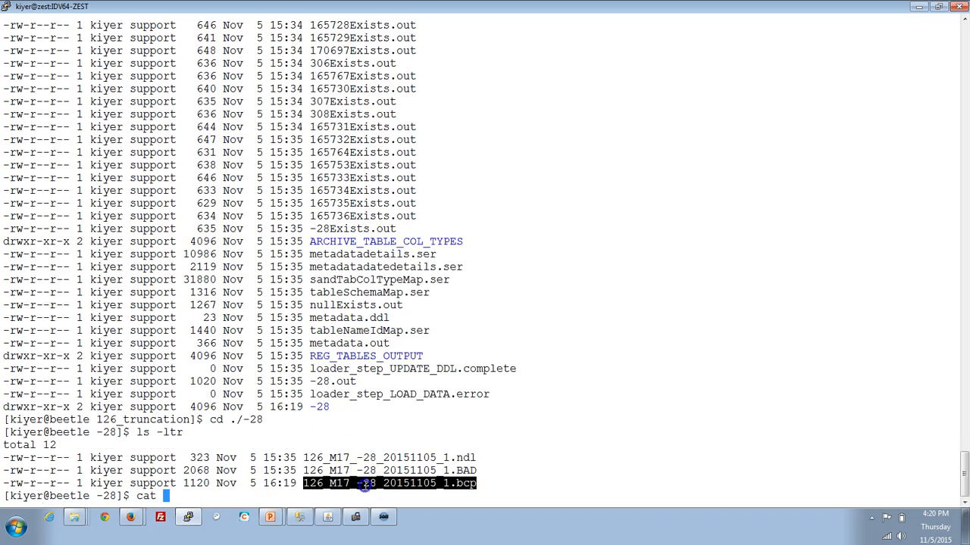
{"action": "right_click", "coordinate": [540, 418]}
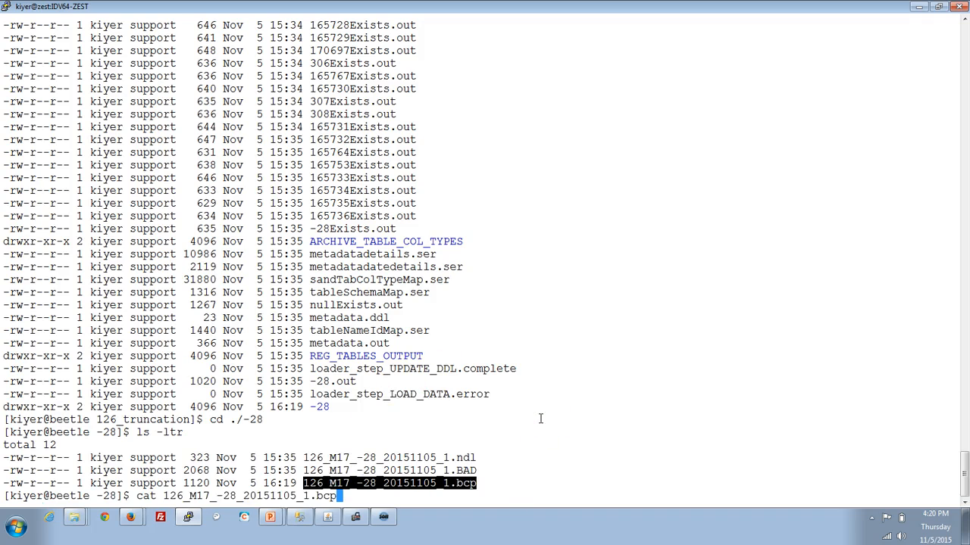
{"action": "key", "text": "Return"}
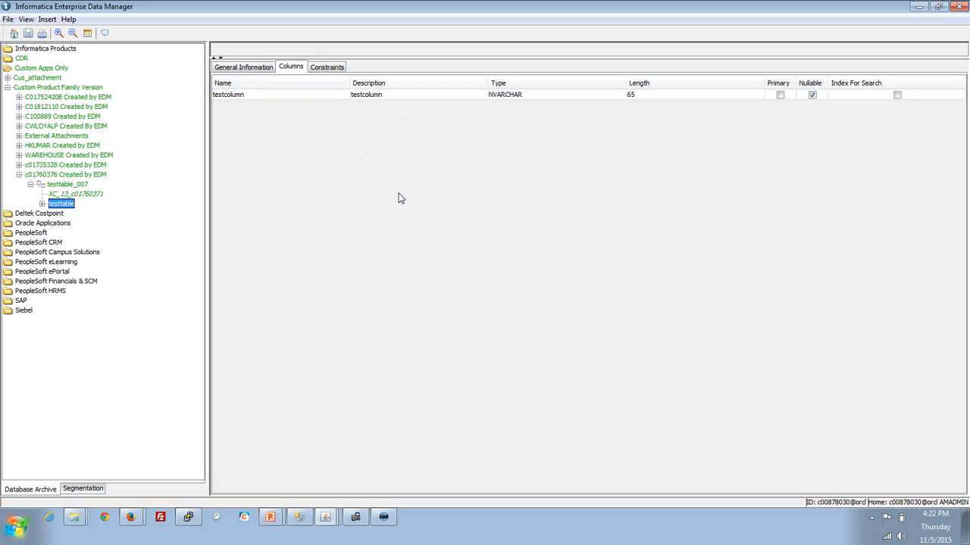
Check the data type and length of testcolumn in testtable, and return to the browser's Monitor Jobs page.
{"action": "left_click", "coordinate": [491, 101]}
{"action": "key", "text": "alt+Tab"}
{"action": "key", "text": "alt+Tab"}
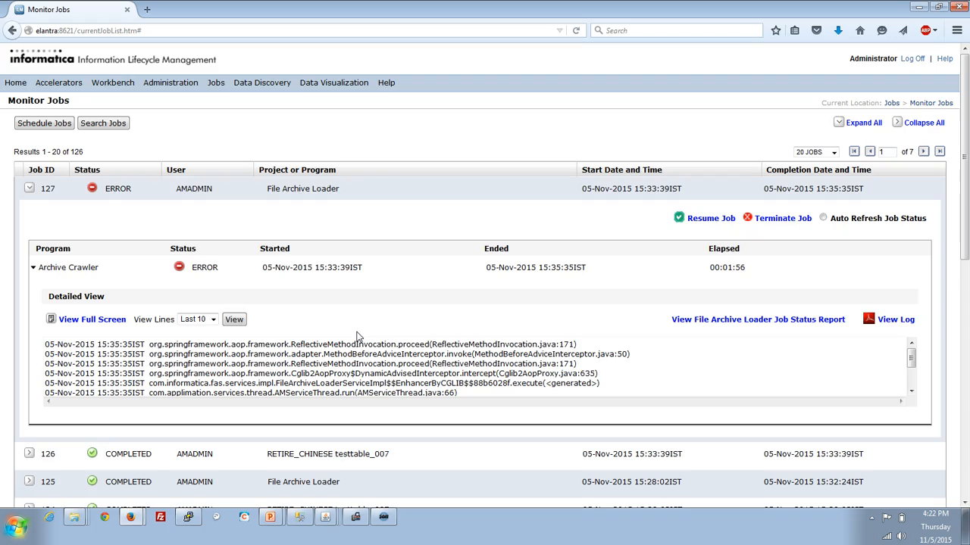
Open the data type mappings for File Archive and filter them by the source data type NVARCHAR.
{"action": "left_click", "coordinate": [168, 83]}
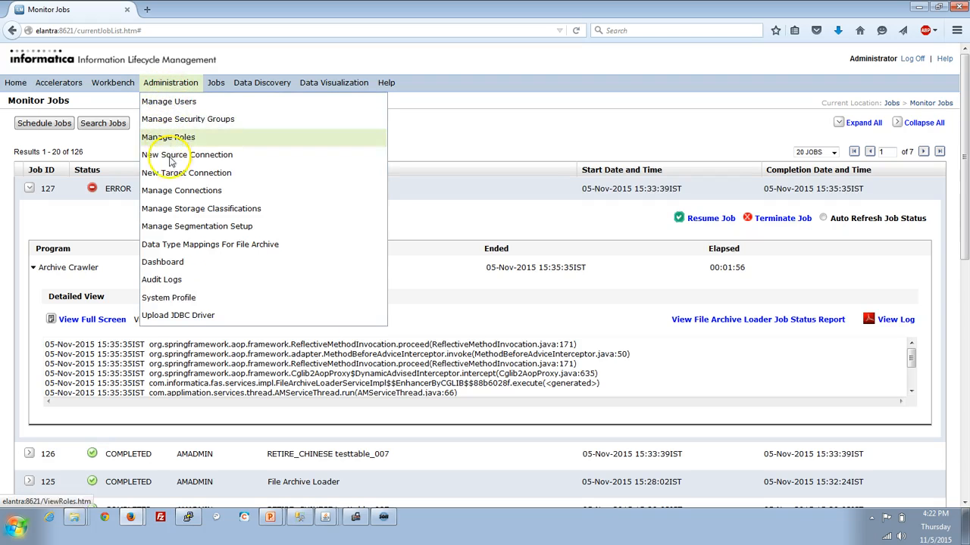
{"action": "left_click", "coordinate": [171, 246]}
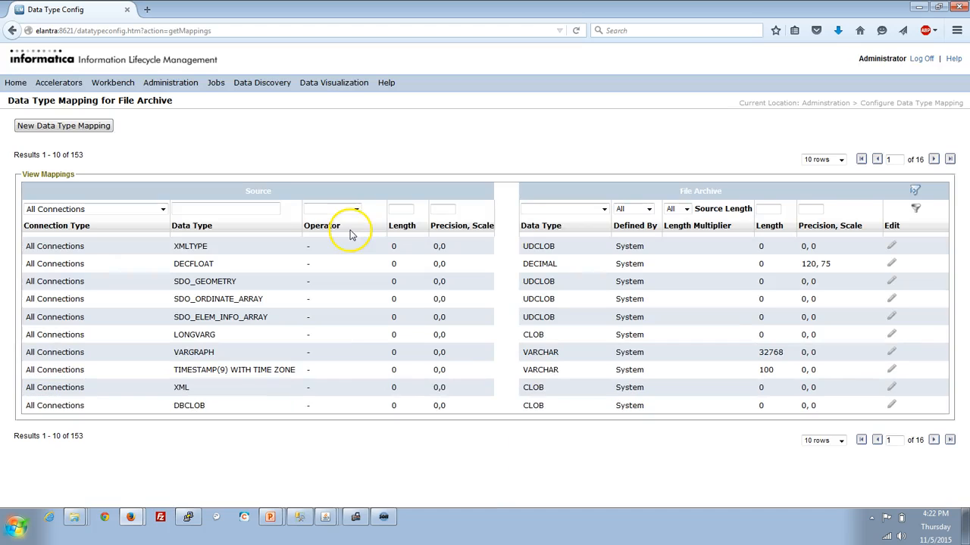
{"action": "left_click", "coordinate": [263, 206]}
{"action": "type", "text": "NVARCHAR"}
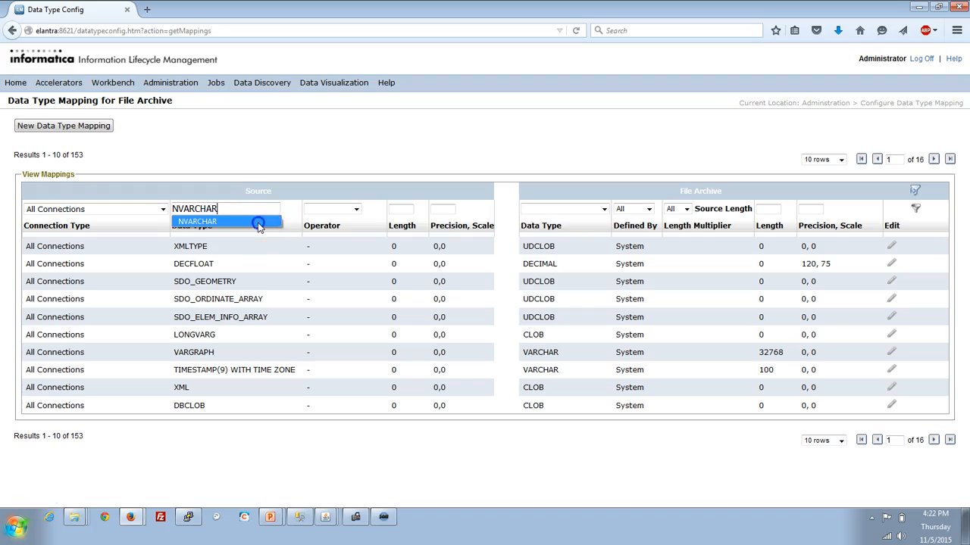
{"action": "left_click", "coordinate": [254, 222]}
{"action": "left_click", "coordinate": [915, 207]}
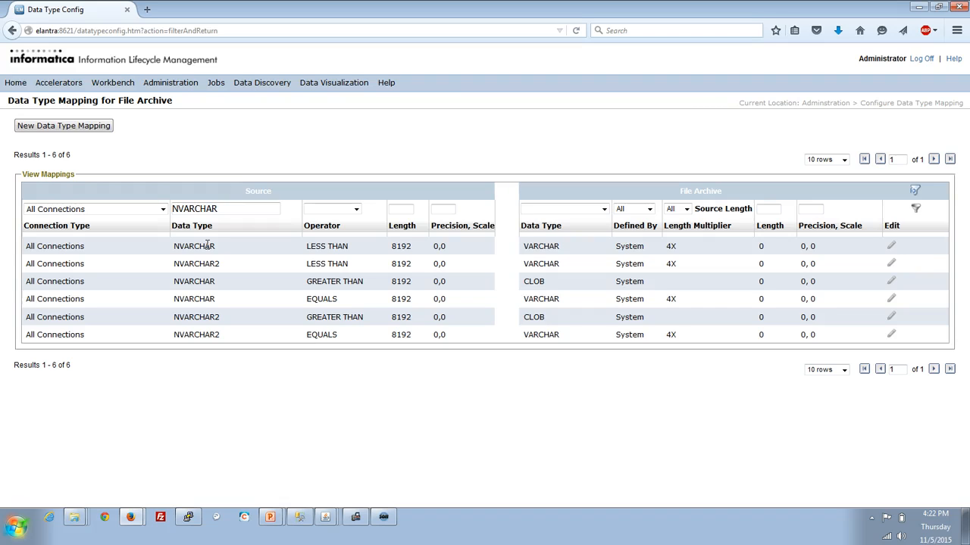
Create a new data type mapping with source type NVARCHAR, operator Greater than and length 65.
{"action": "left_click", "coordinate": [94, 127]}
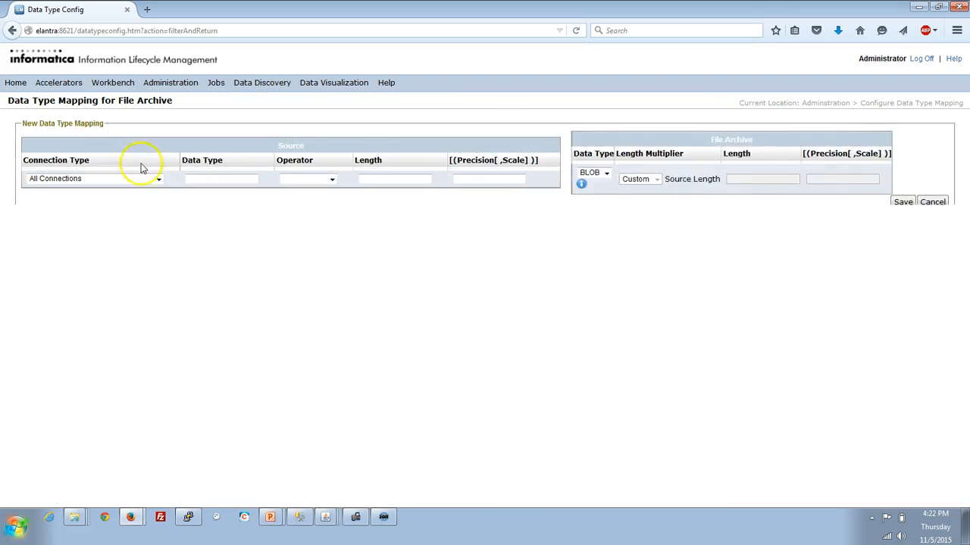
{"action": "left_click", "coordinate": [205, 173]}
{"action": "type", "text": "NVARCHAR"}
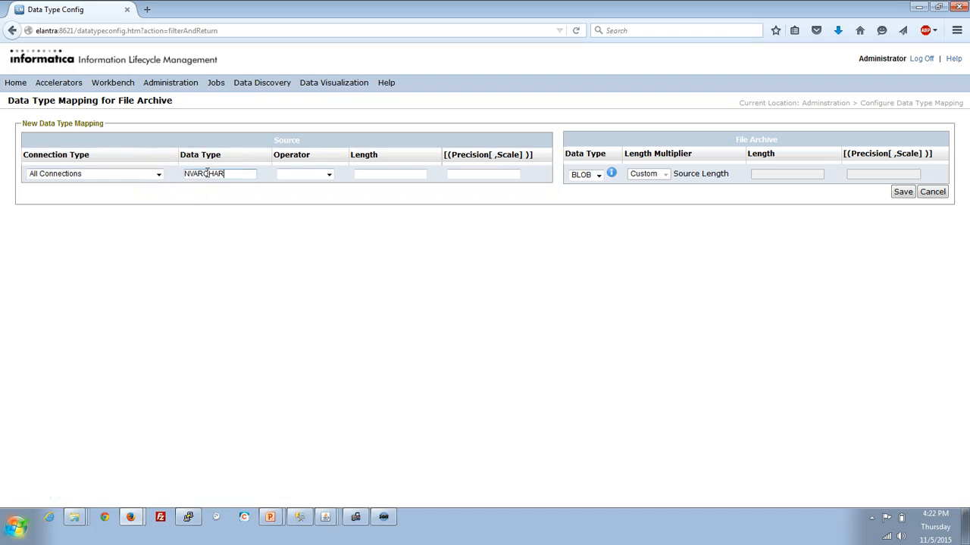
{"action": "left_click", "coordinate": [298, 173]}
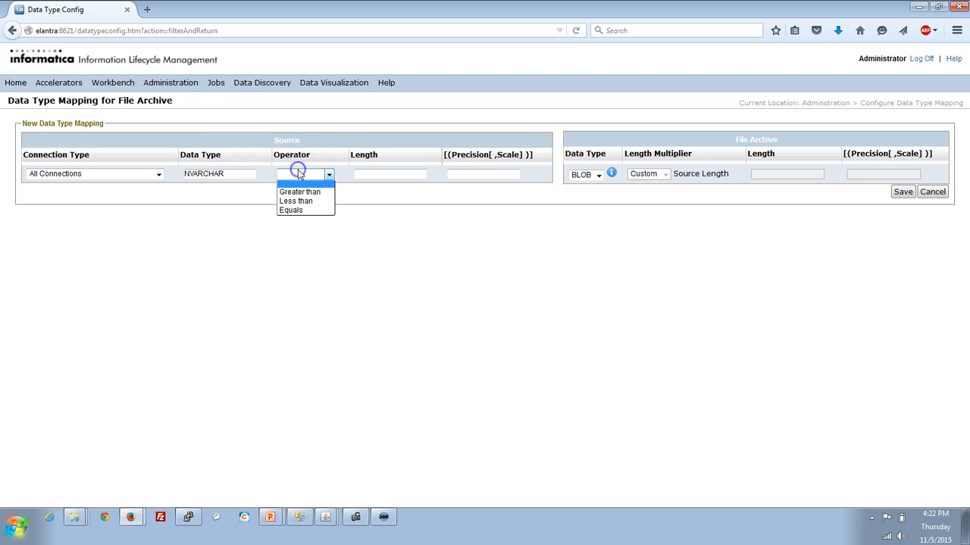
{"action": "left_click", "coordinate": [308, 192]}
{"action": "left_click", "coordinate": [372, 174]}
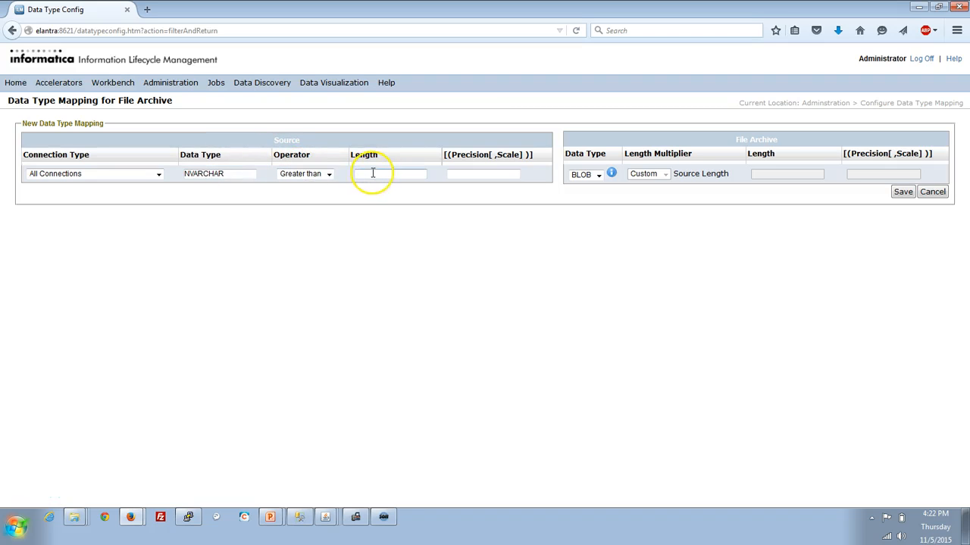
{"action": "type", "text": "65"}
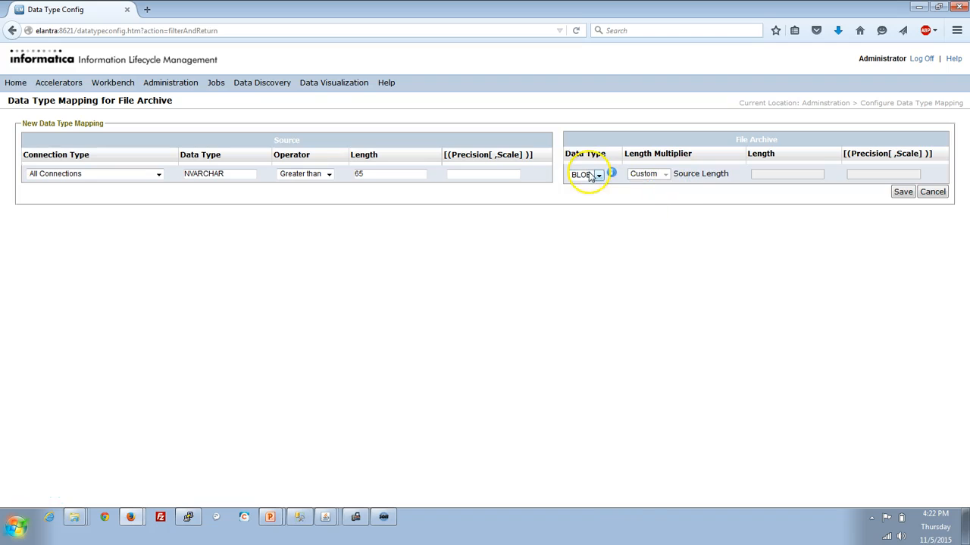
Set the mapping's File Archive type to VARCHAR with a 5x length multiplier and save it.
{"action": "left_click", "coordinate": [589, 174]}
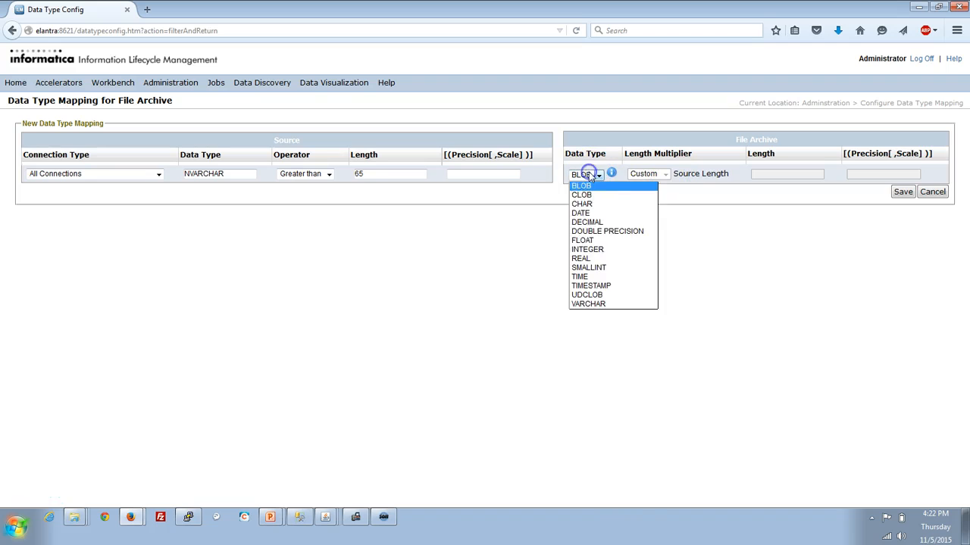
{"action": "left_click", "coordinate": [596, 305]}
{"action": "left_click", "coordinate": [649, 176]}
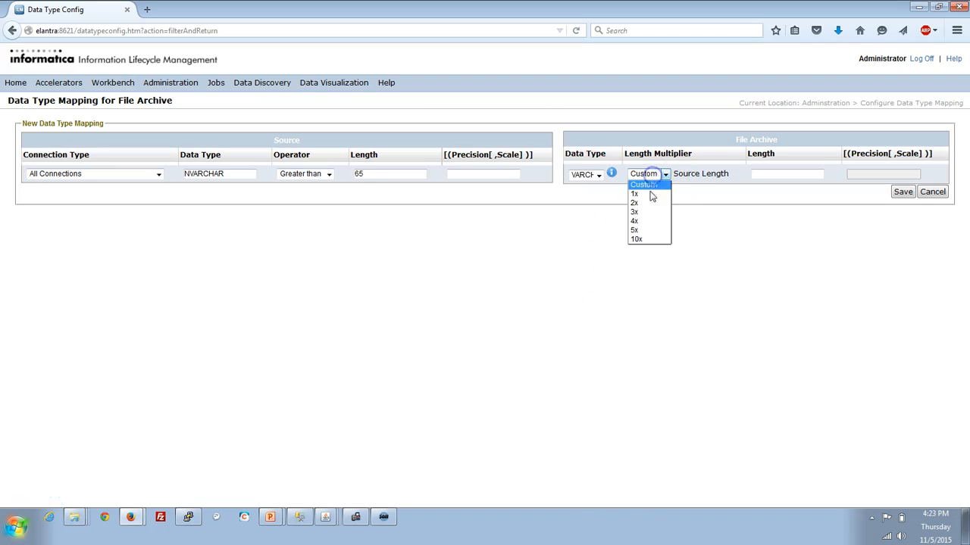
{"action": "left_click", "coordinate": [641, 231]}
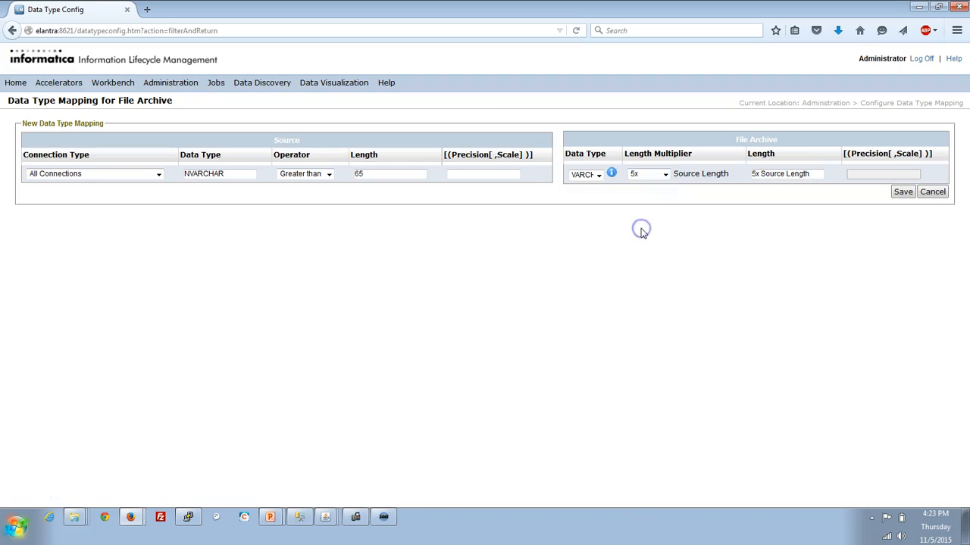
{"action": "left_click", "coordinate": [904, 193]}
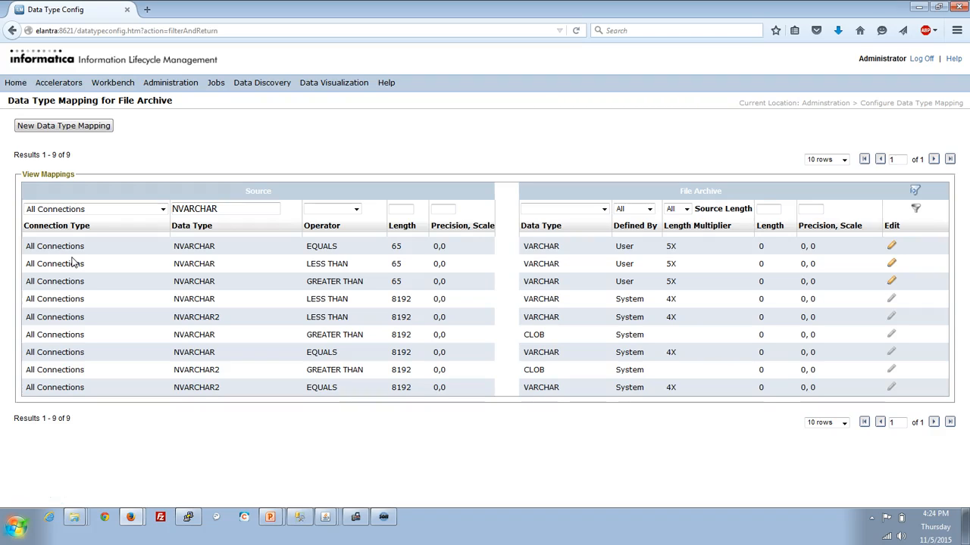
View the available connection types in the mapping filter and in the NVARCHAR Equals 65 mapping.
{"action": "left_click", "coordinate": [161, 210]}
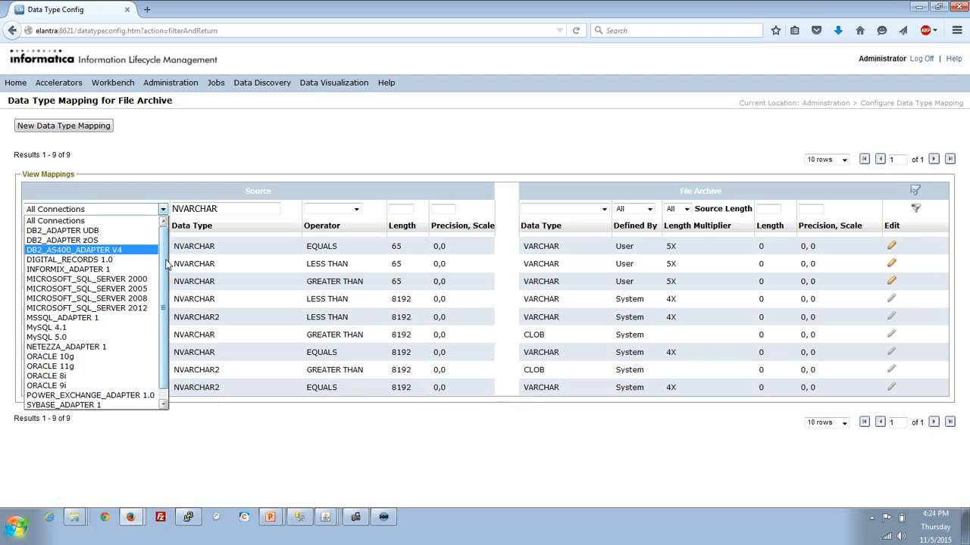
{"action": "left_click", "coordinate": [286, 108]}
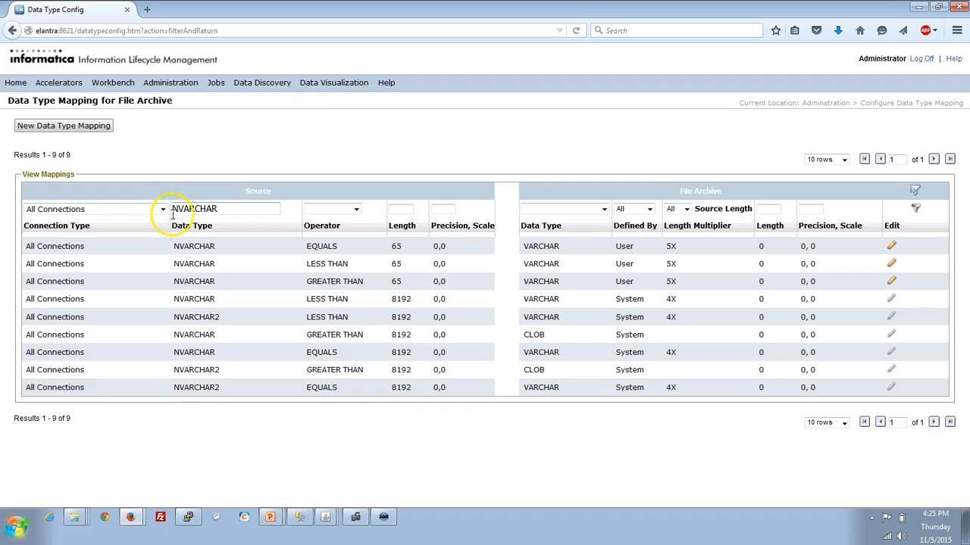
{"action": "left_click", "coordinate": [891, 246]}
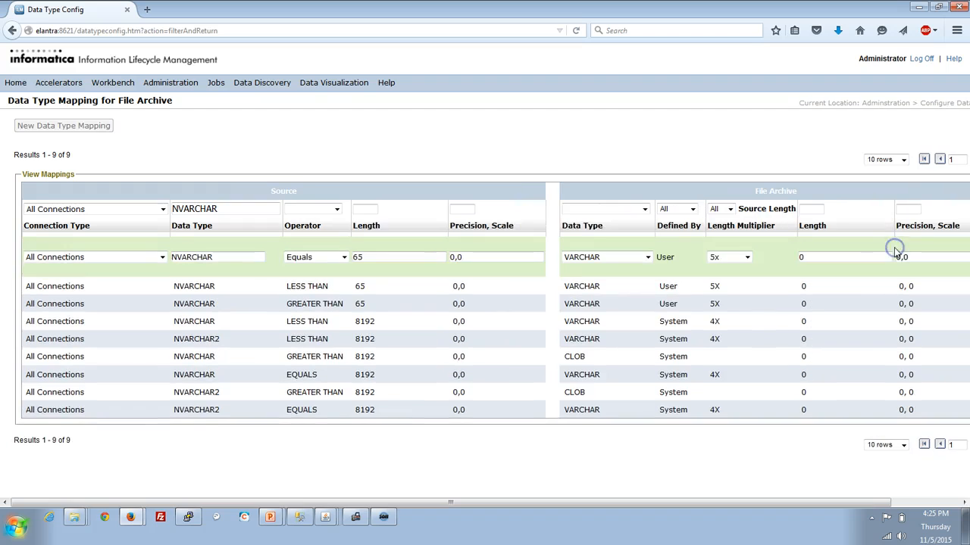
{"action": "left_click", "coordinate": [145, 257]}
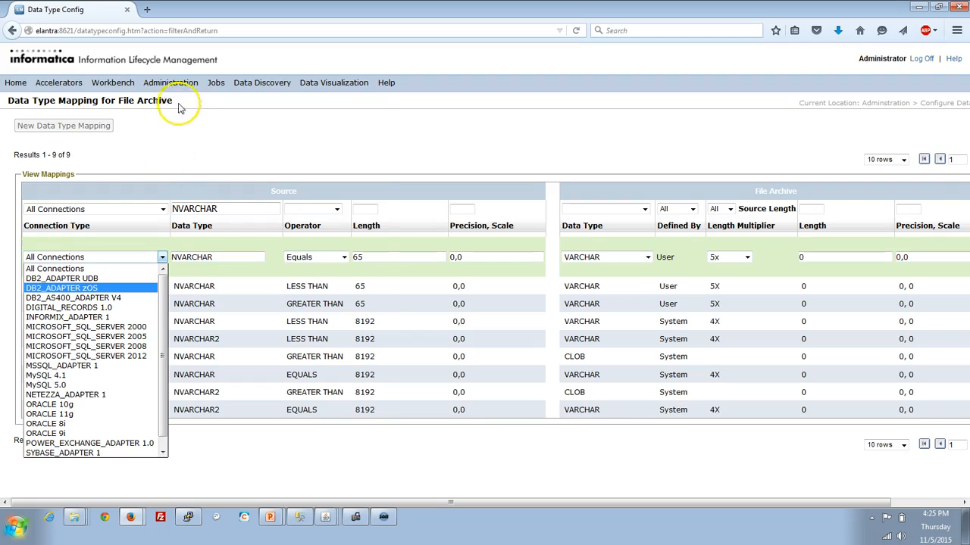
Open the SQL_Server_JNJ source connection from the managed connections to check its connection type.
{"action": "mouse_move", "coordinate": [173, 84]}
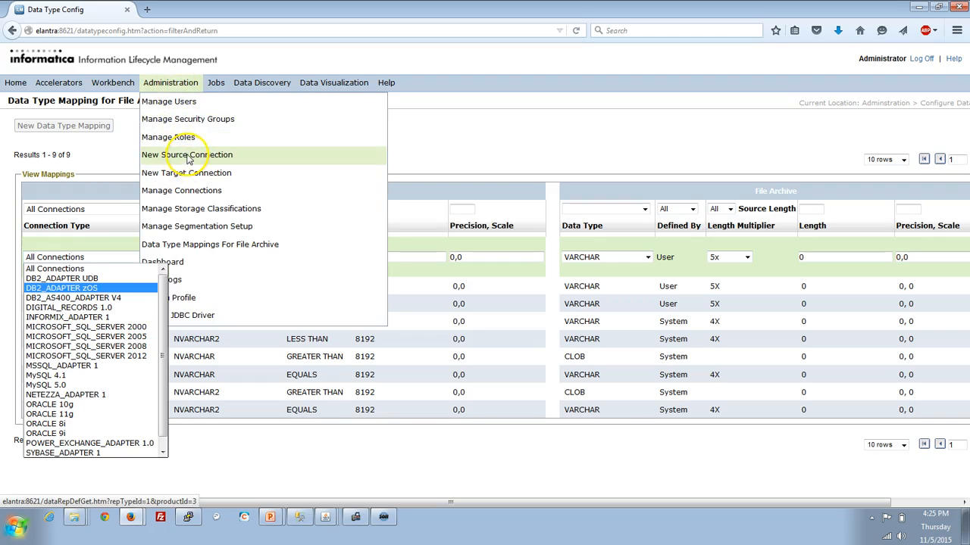
{"action": "left_click", "coordinate": [185, 156]}
{"action": "mouse_move", "coordinate": [173, 84]}
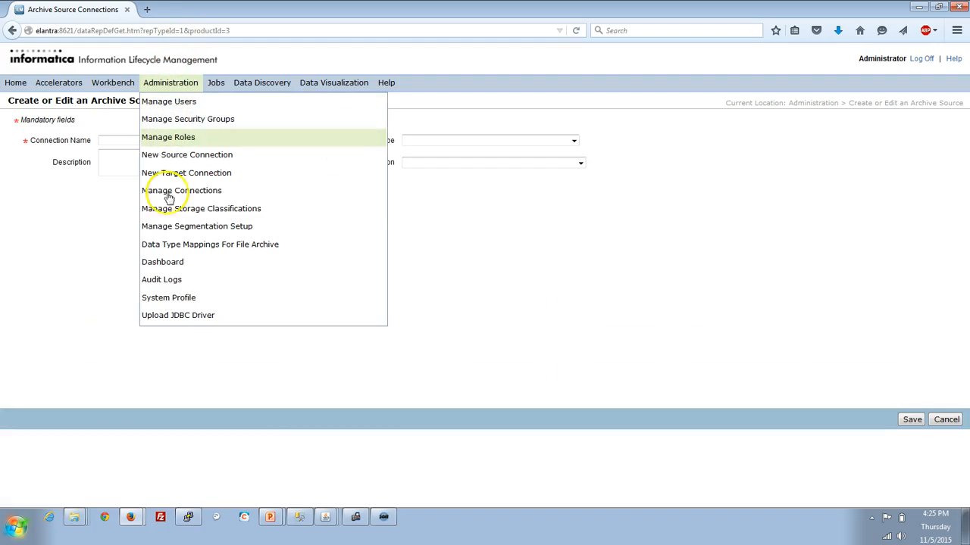
{"action": "left_click", "coordinate": [176, 195]}
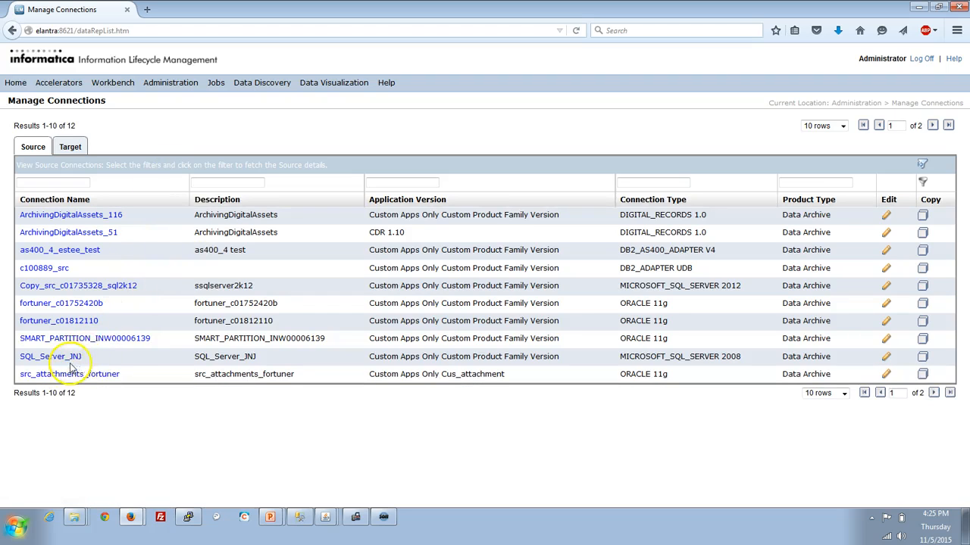
{"action": "left_click", "coordinate": [53, 357]}
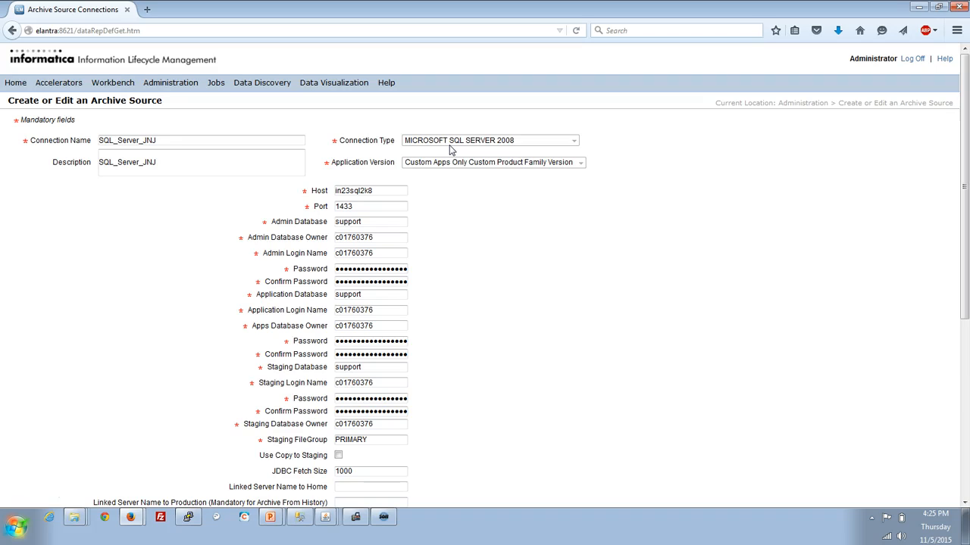
Return to job monitoring and expand File Archive Loader job 127 with its Archive Crawler details.
{"action": "left_click", "coordinate": [213, 82]}
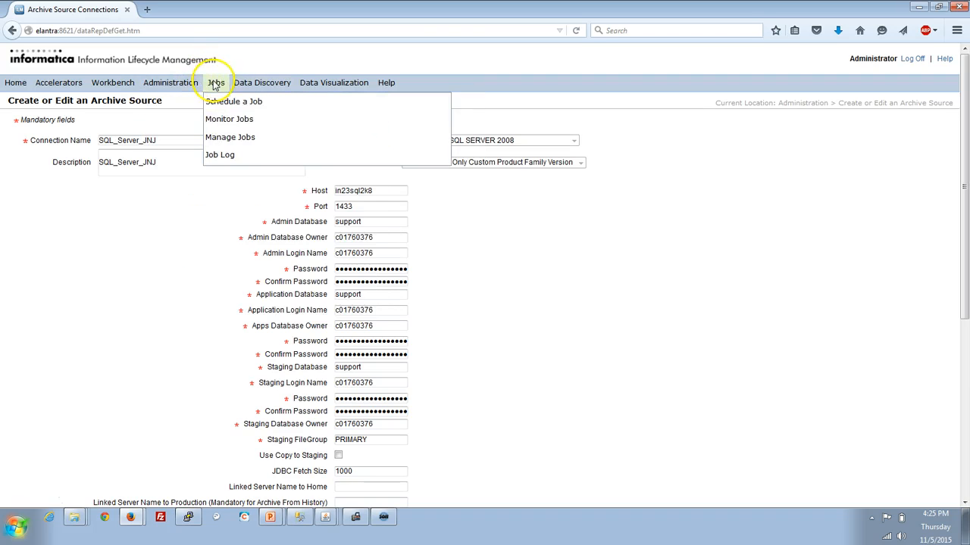
{"action": "left_click", "coordinate": [219, 124]}
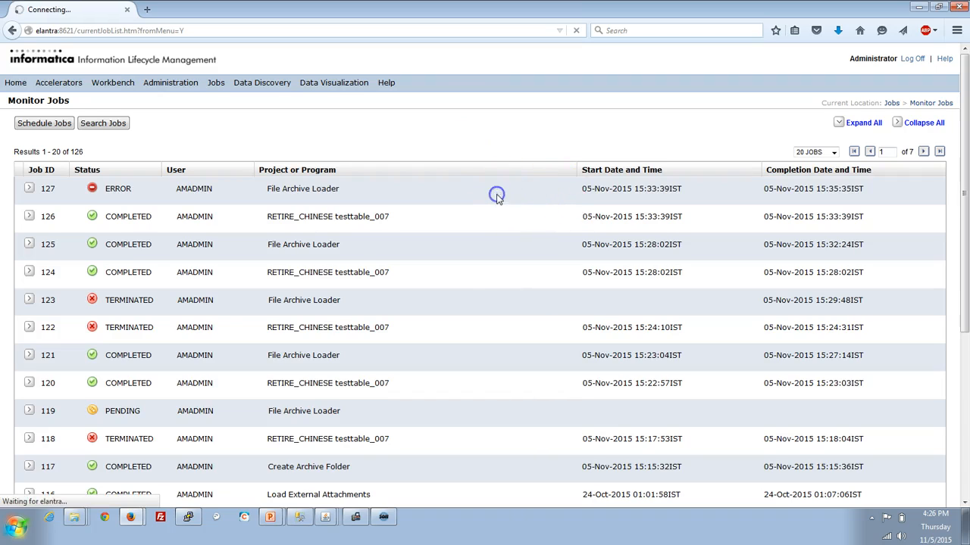
{"action": "left_click", "coordinate": [498, 199]}
{"action": "left_click", "coordinate": [465, 265]}
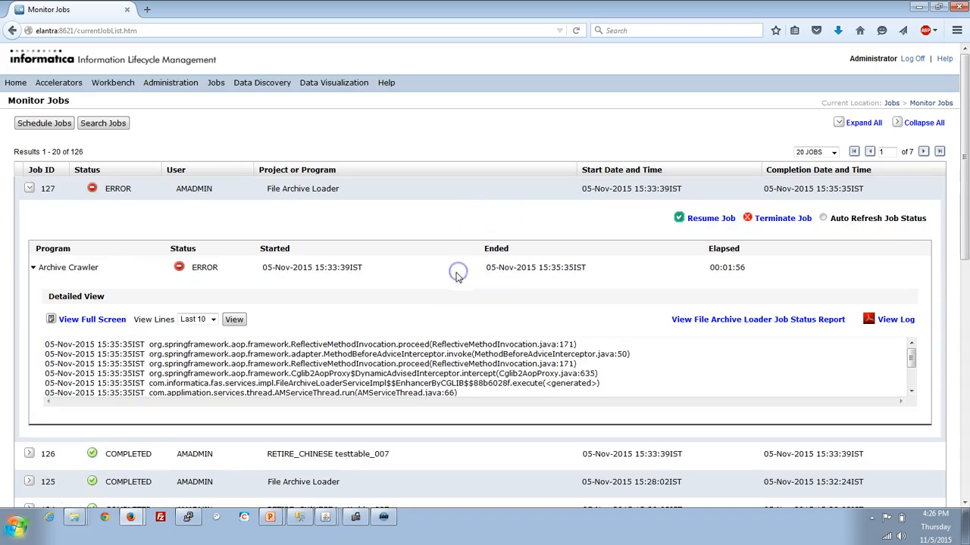
Check the full Archive Crawler log of job 127 for the truncation error, and resume the job.
{"action": "left_click", "coordinate": [90, 319]}
{"action": "scroll", "coordinate": [388, 259], "scroll_direction": "down", "scroll_amount": 10}
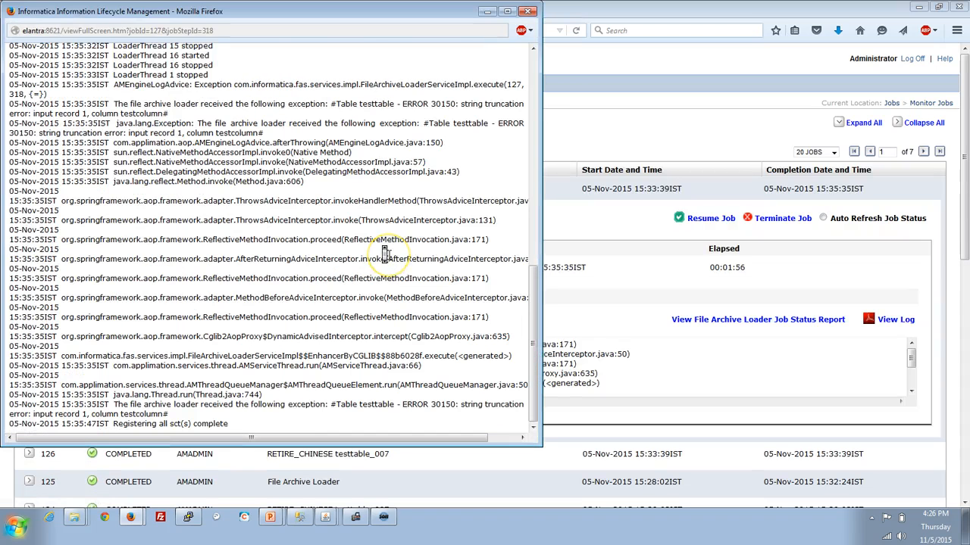
{"action": "key", "text": "ctrl+w"}
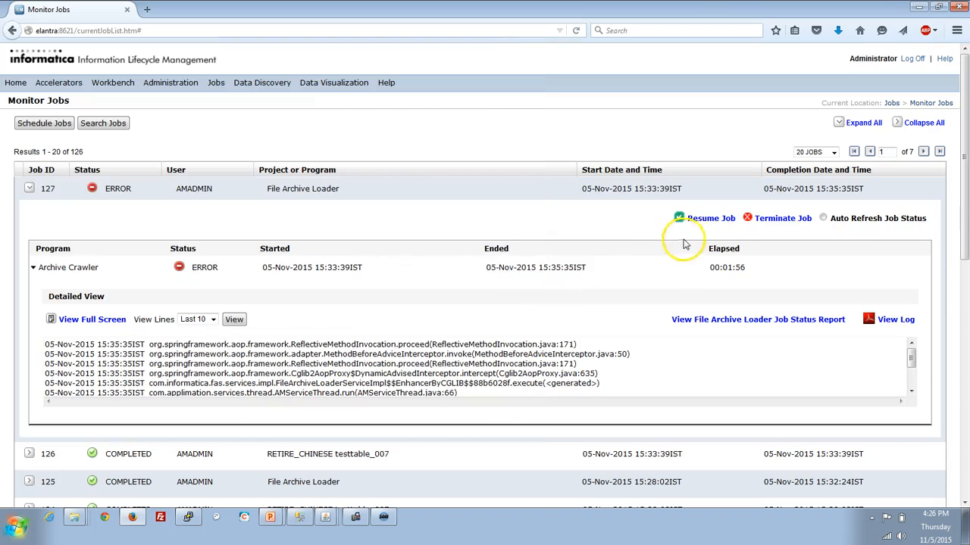
{"action": "left_click", "coordinate": [708, 219]}
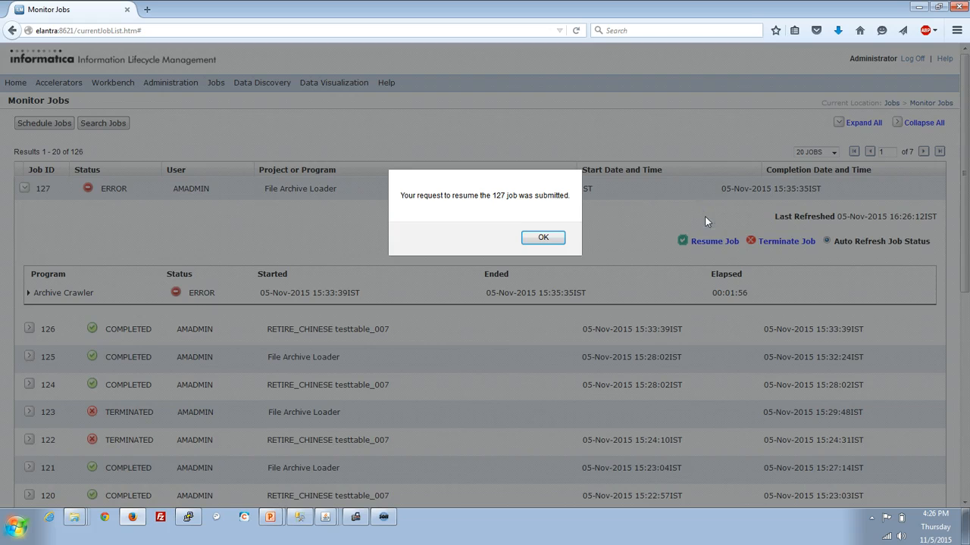
{"action": "left_click", "coordinate": [539, 237]}
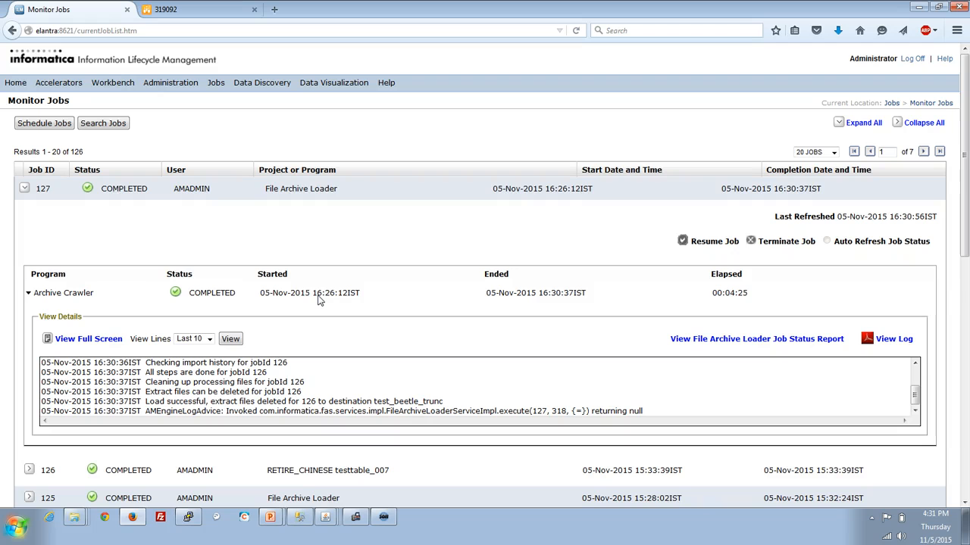
Review the full Archive Crawler log of the resumed job 127, from the earlier exception through the end of the rerun.
{"action": "left_click", "coordinate": [105, 341]}
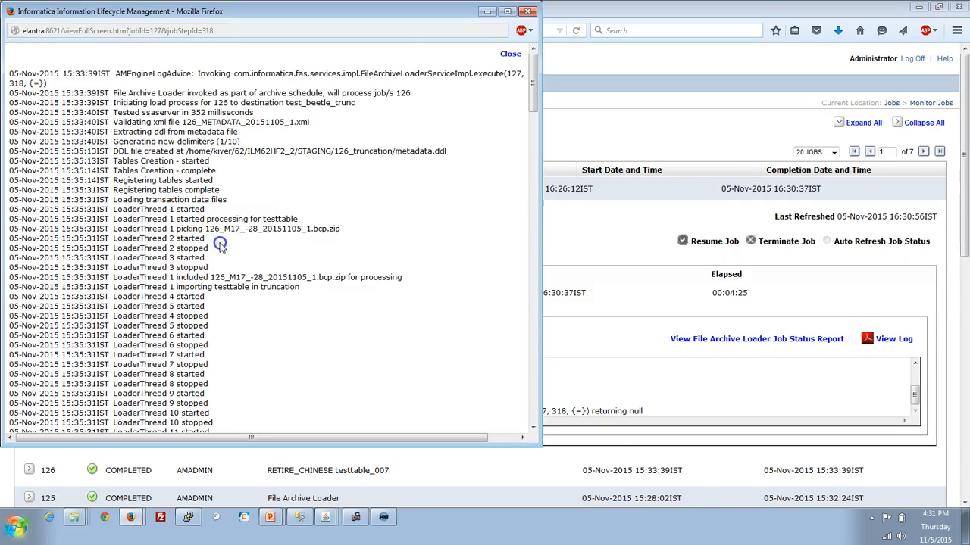
{"action": "scroll", "coordinate": [220, 248], "scroll_direction": "down", "scroll_amount": 8}
{"action": "scroll", "coordinate": [220, 247], "scroll_direction": "down", "scroll_amount": 10}
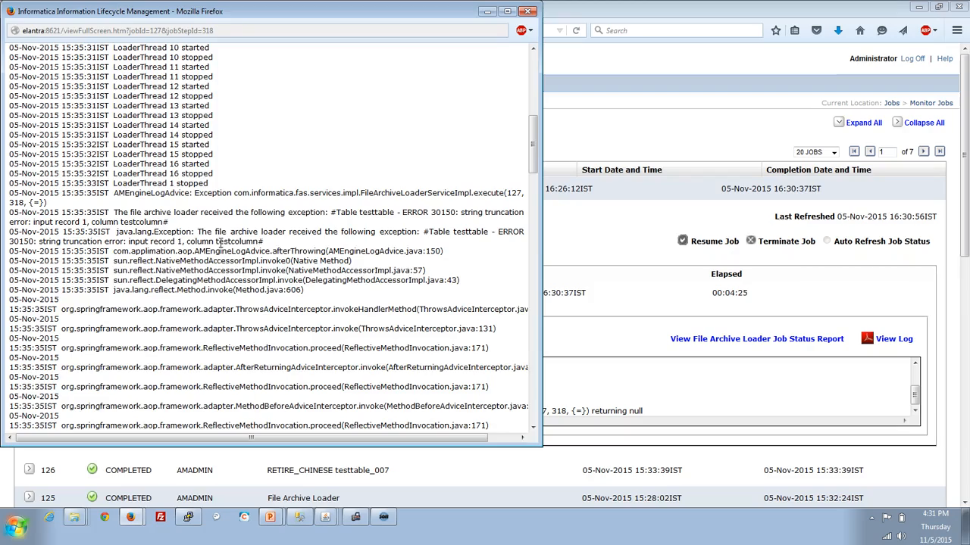
{"action": "scroll", "coordinate": [219, 244], "scroll_direction": "down", "scroll_amount": 10}
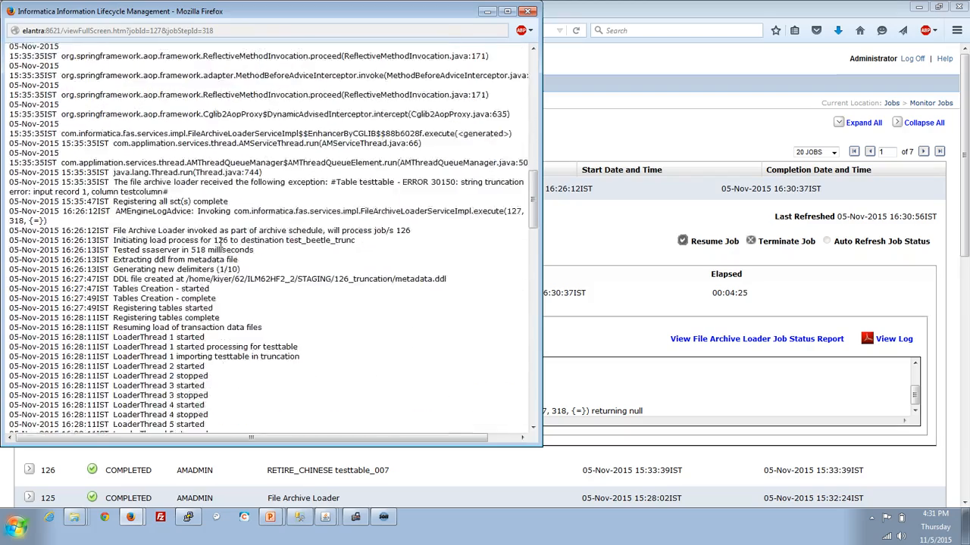
{"action": "scroll", "coordinate": [220, 248], "scroll_direction": "up", "scroll_amount": 3}
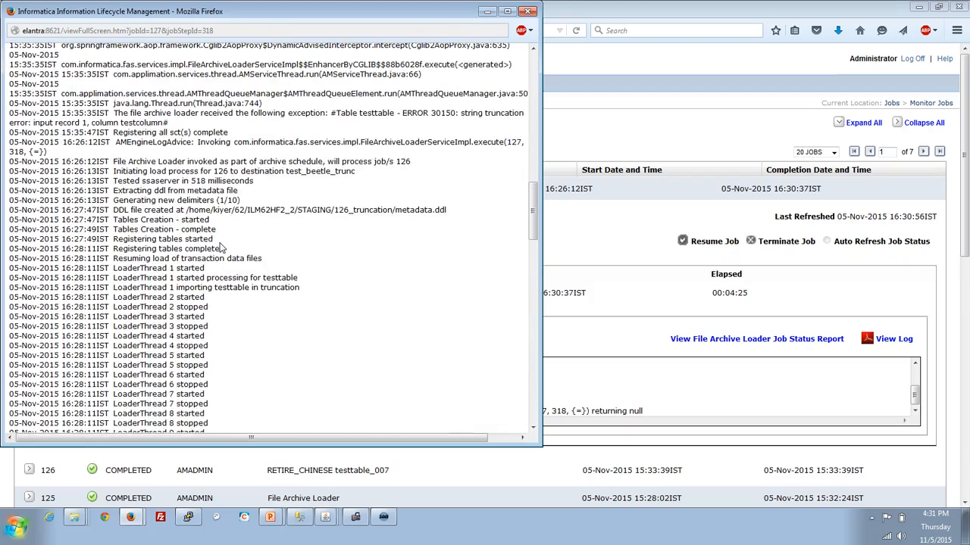
{"action": "scroll", "coordinate": [220, 248], "scroll_direction": "down", "scroll_amount": 20}
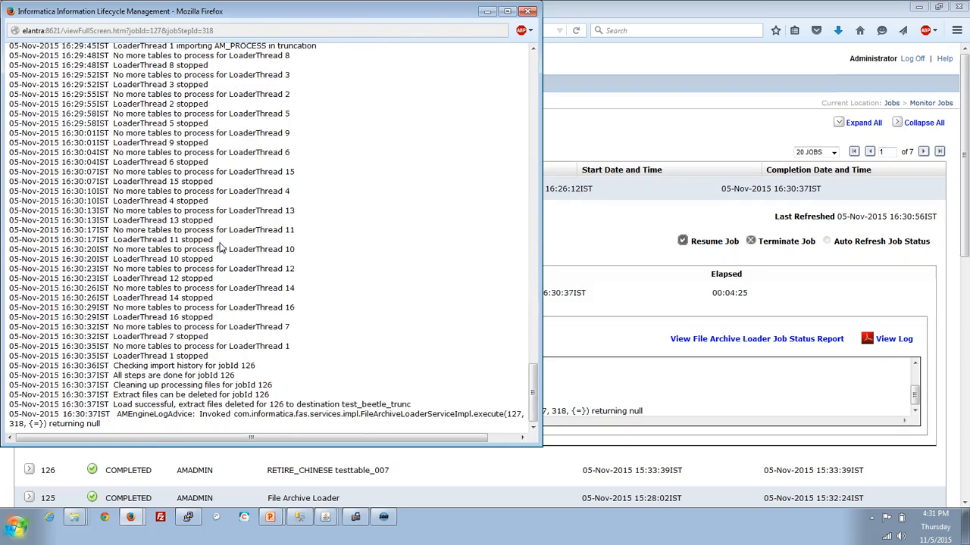
{"action": "left_click", "coordinate": [529, 12]}
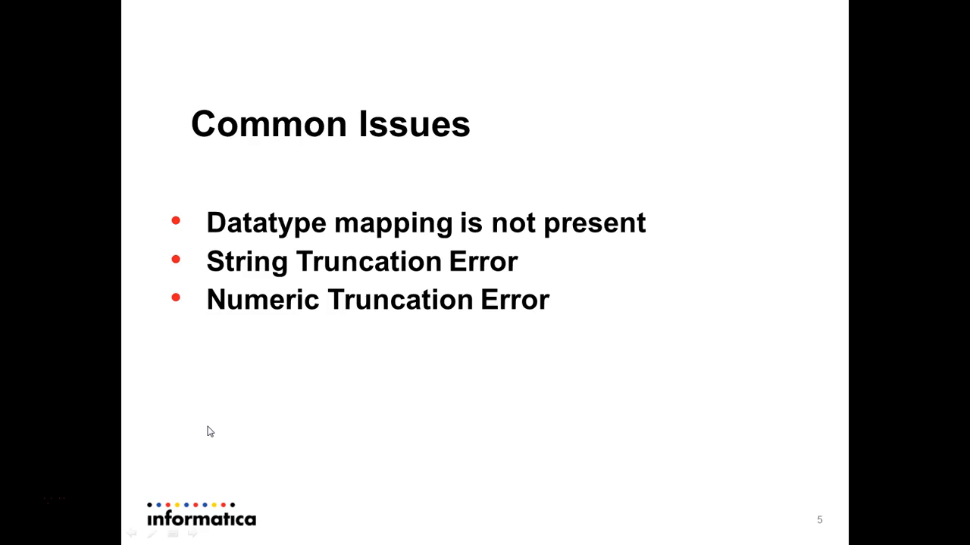
{"action": "left_click", "coordinate": [268, 403]}
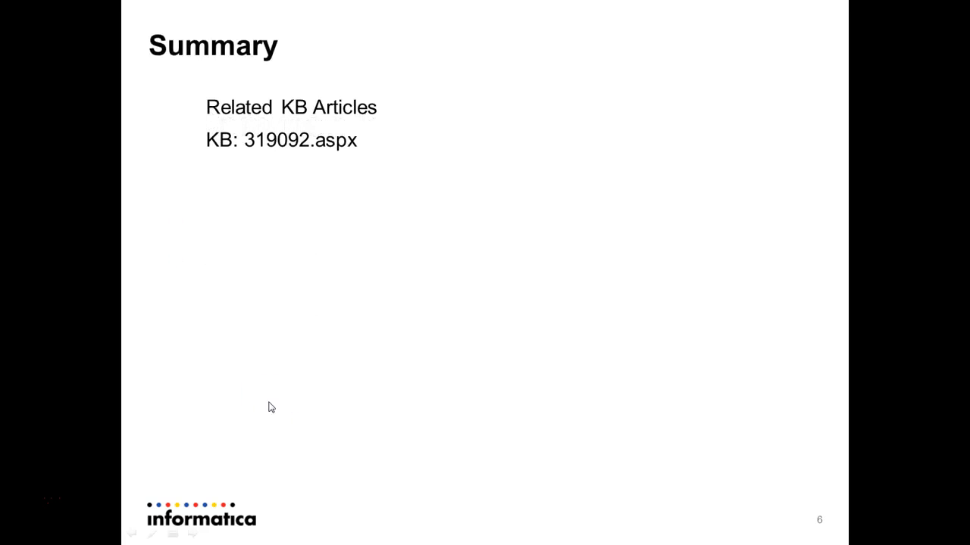
{"action": "key", "text": "Left"}
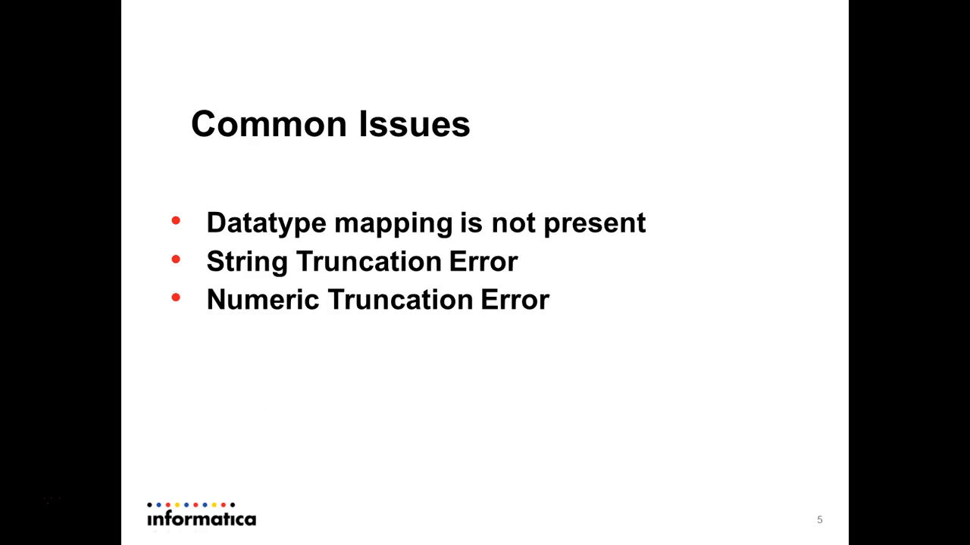
{"action": "key", "text": "Right"}
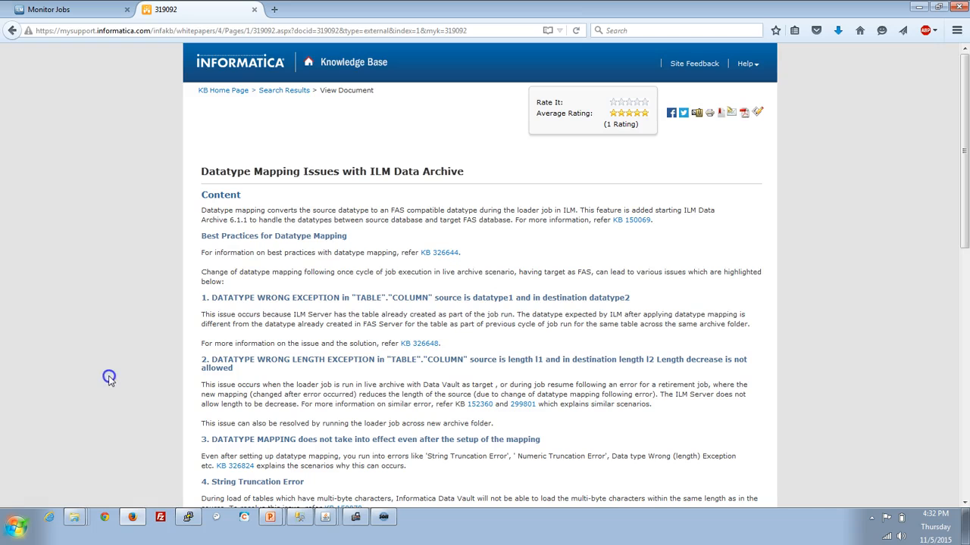
Read KB article 319092 on datatype mapping issues, focusing on the String Truncation Error, Numeric Truncation and Invalid Numerical Value sections.
{"action": "scroll", "coordinate": [109, 381], "scroll_direction": "down", "scroll_amount": 3}
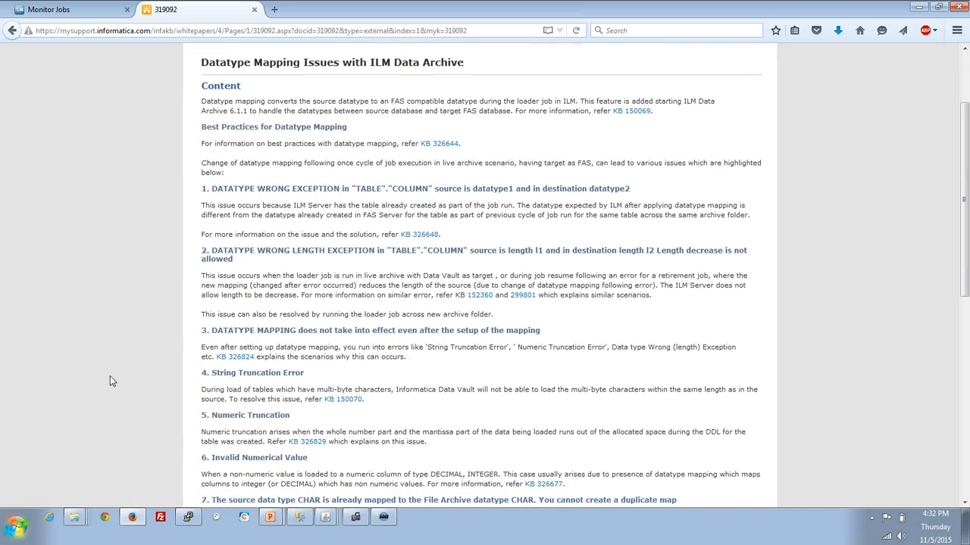
{"action": "scroll", "coordinate": [110, 381], "scroll_direction": "down", "scroll_amount": 3}
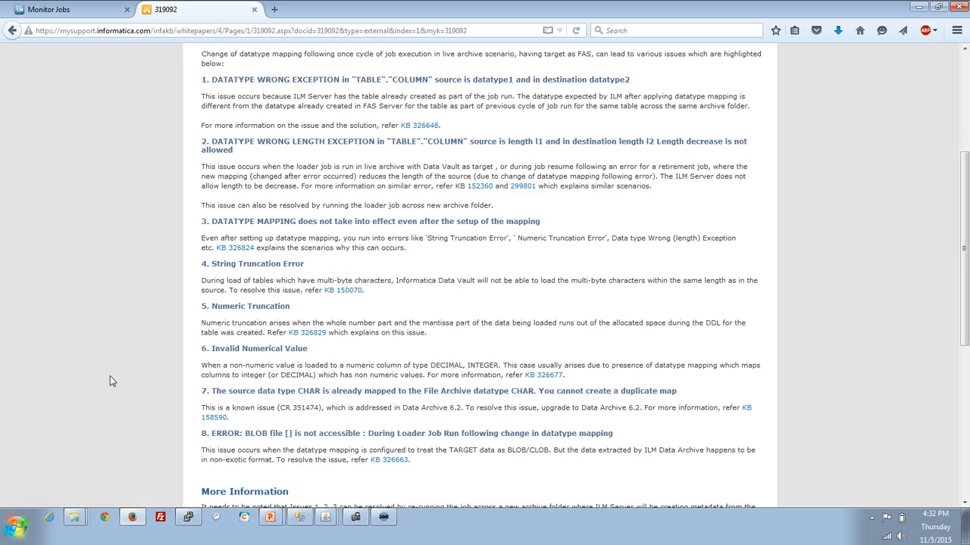
{"action": "scroll", "coordinate": [109, 381], "scroll_direction": "up", "scroll_amount": 1}
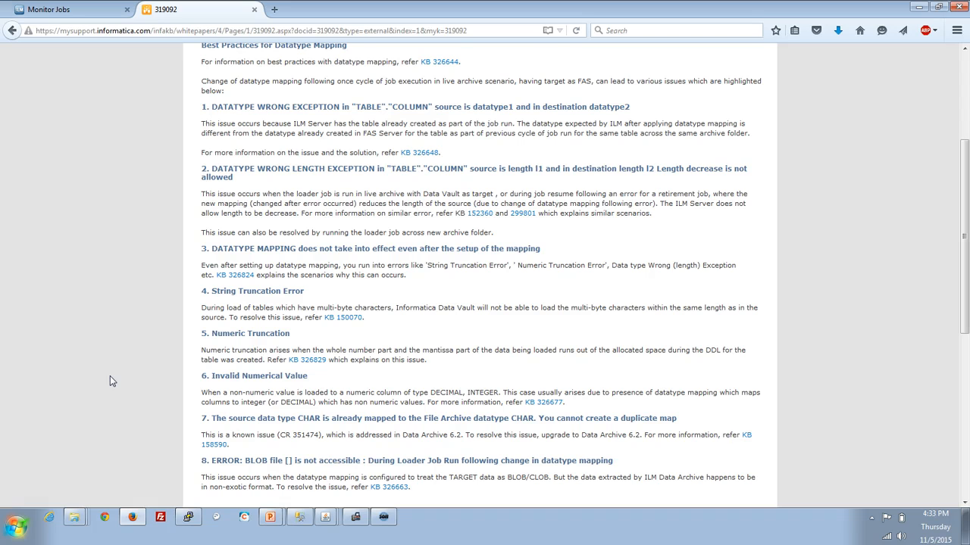
{"action": "scroll", "coordinate": [109, 376], "scroll_direction": "up", "scroll_amount": 5}
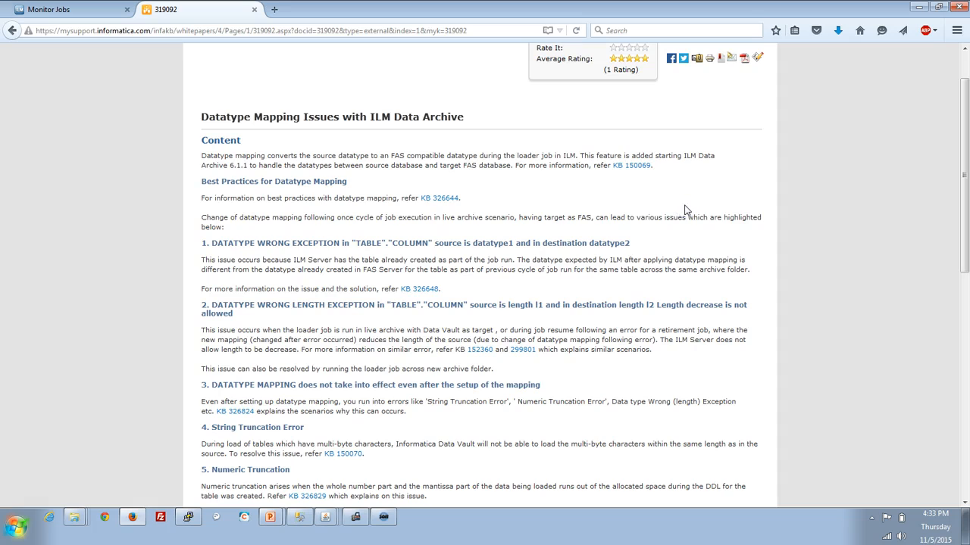
{"action": "scroll", "coordinate": [684, 211], "scroll_direction": "down", "scroll_amount": 6}
{"action": "scroll", "coordinate": [684, 210], "scroll_direction": "up", "scroll_amount": 3}
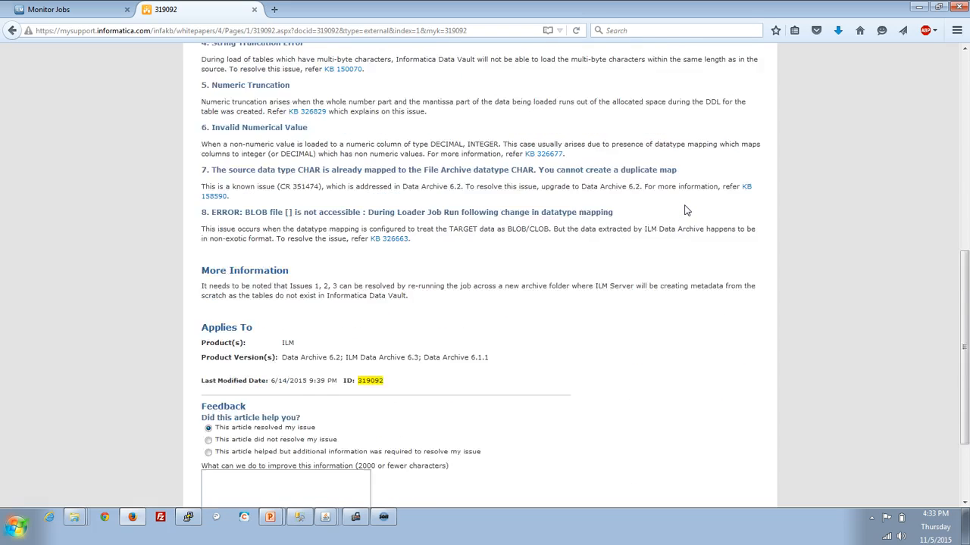
{"action": "scroll", "coordinate": [684, 211], "scroll_direction": "up", "scroll_amount": 1}
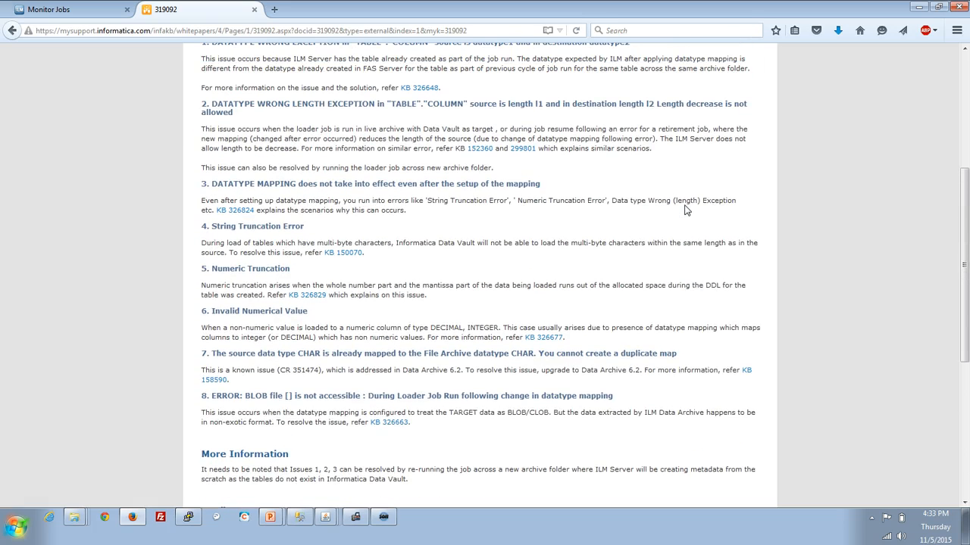
{"action": "left_click_drag", "start_coordinate": [212, 226], "coordinate": [230, 226]}
{"action": "double_click", "coordinate": [241, 285]}
{"action": "double_click", "coordinate": [231, 311]}
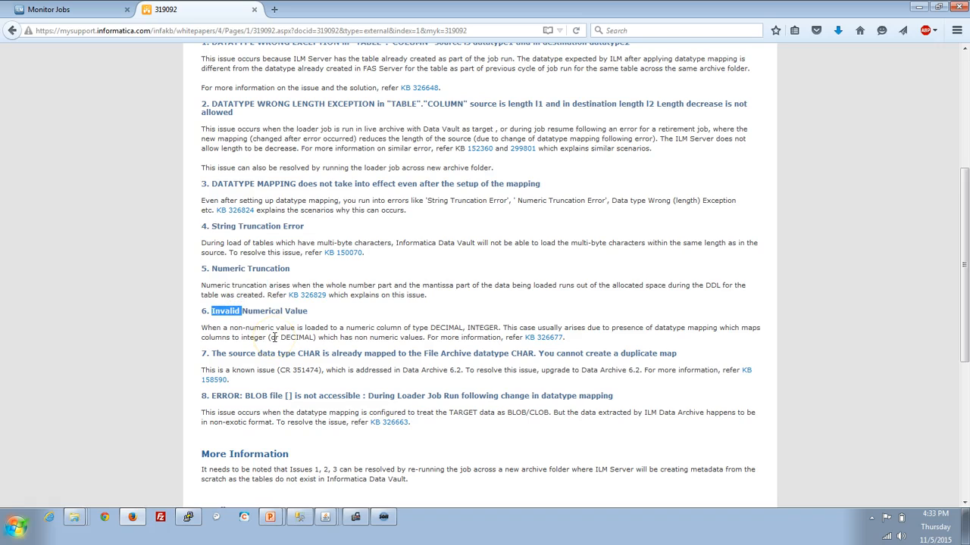